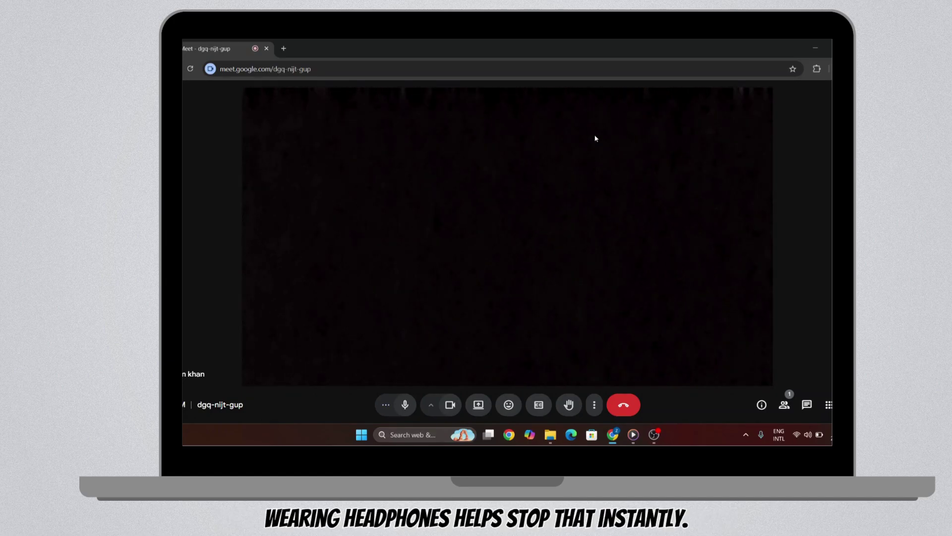
Step: Mute the microphone and open the call's Settings from the More options menu
left_click(406, 405)
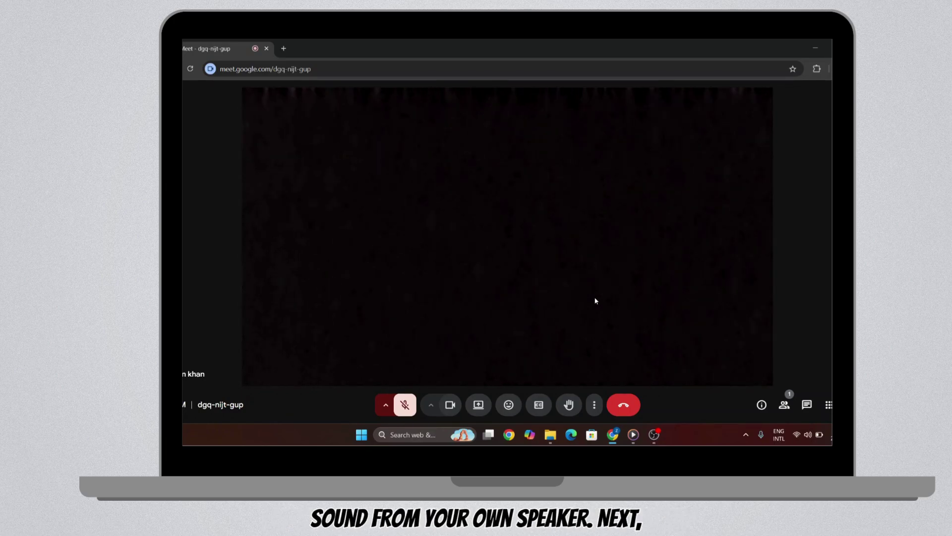
left_click(594, 405)
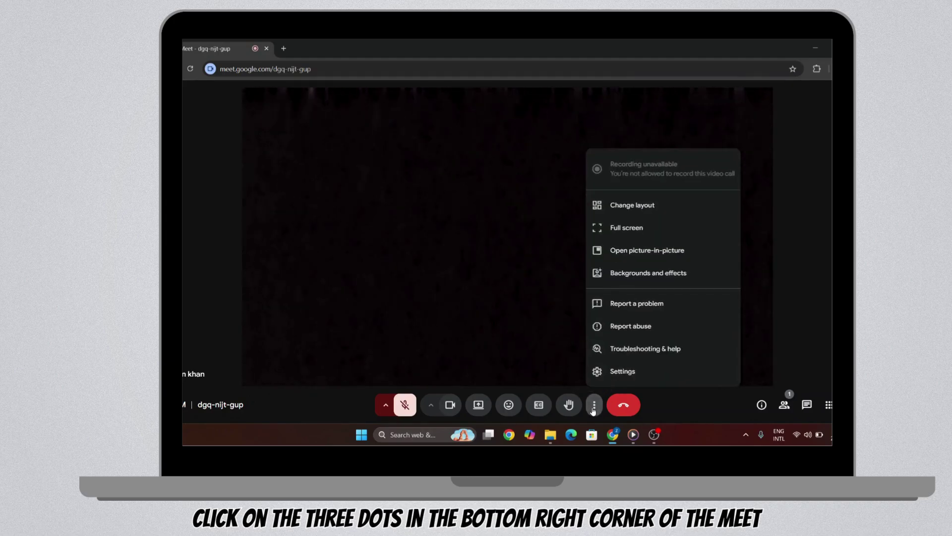
left_click(638, 372)
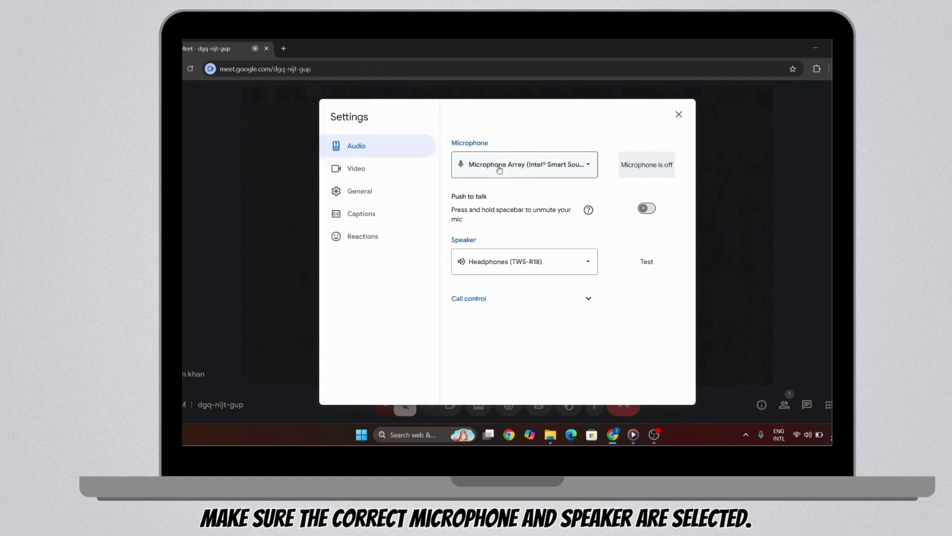
Step: Check that the Intel microphone array and Headphones (TWS-R18) remain selected, then close Settings
left_click(556, 172)
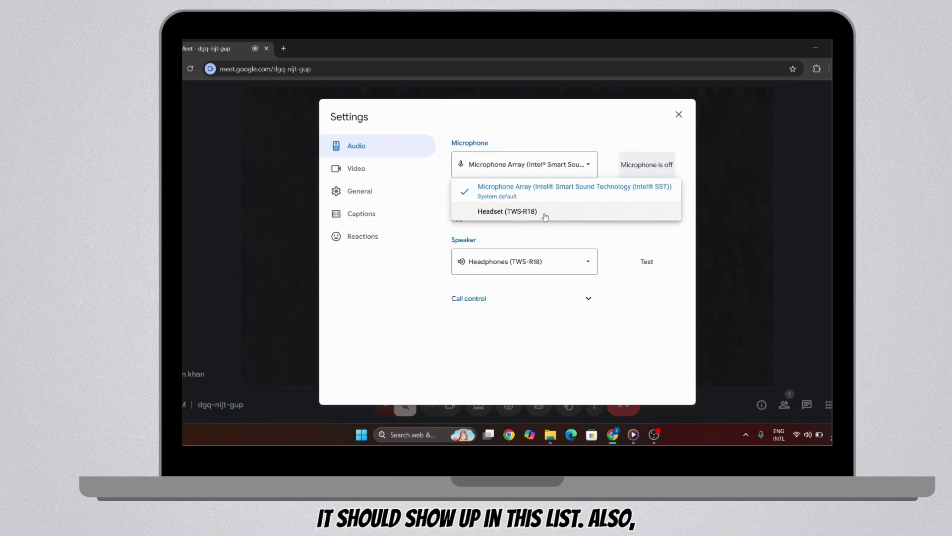
left_click(442, 236)
left_click(587, 265)
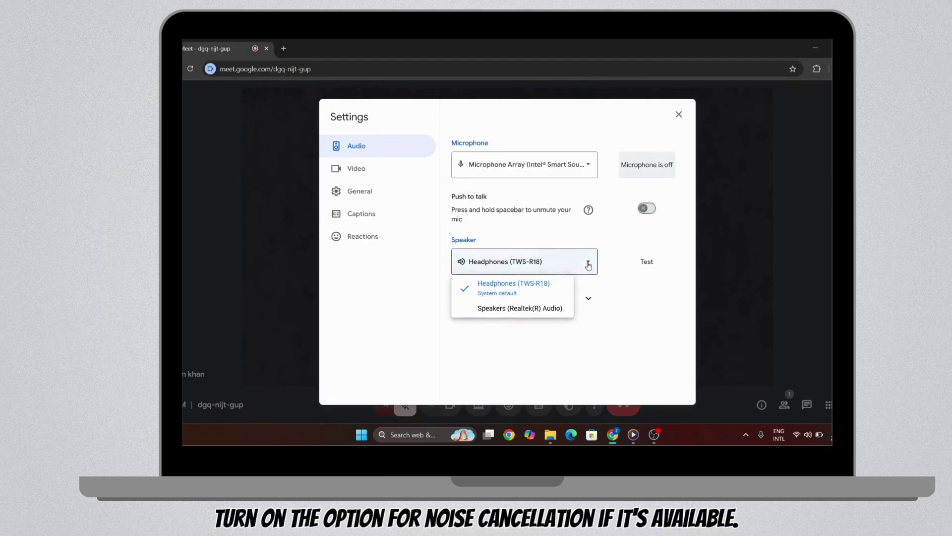
left_click(588, 263)
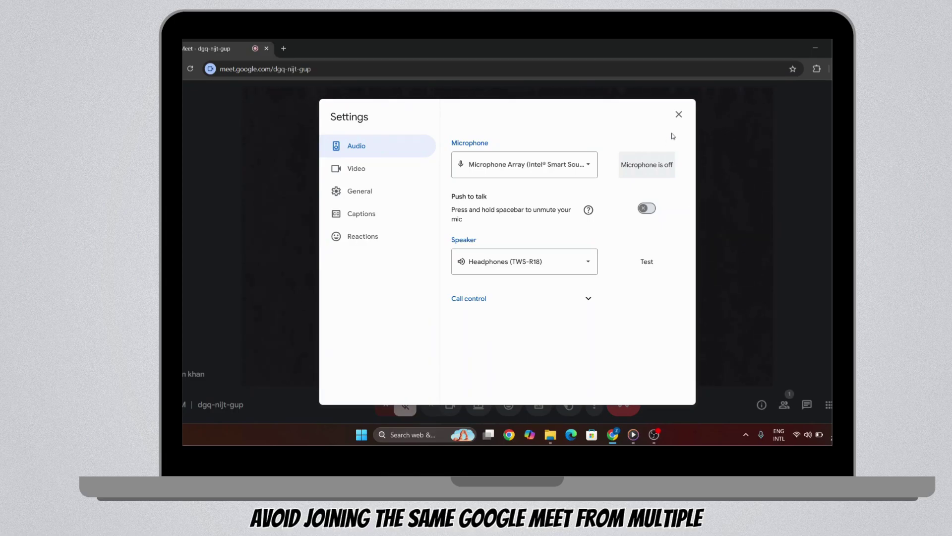
left_click(680, 116)
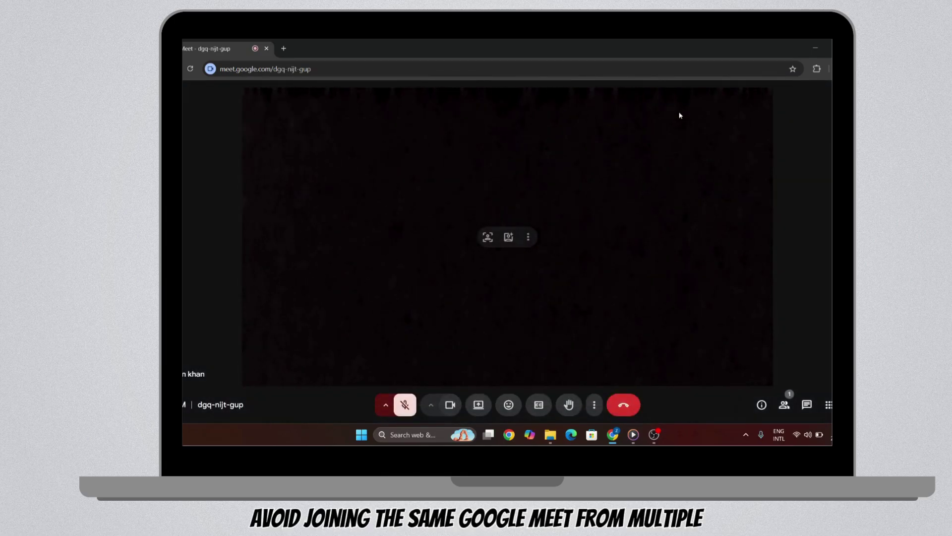